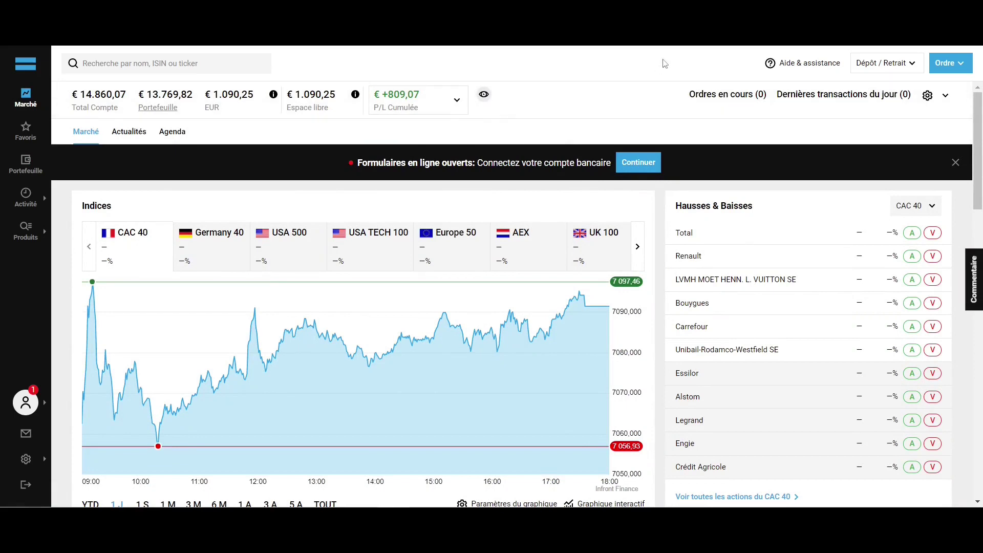
# View the deposit and withdrawal options, and look through the news, agenda and currencies in the market overview
pyautogui.click(829, 72)
pyautogui.click(877, 70)
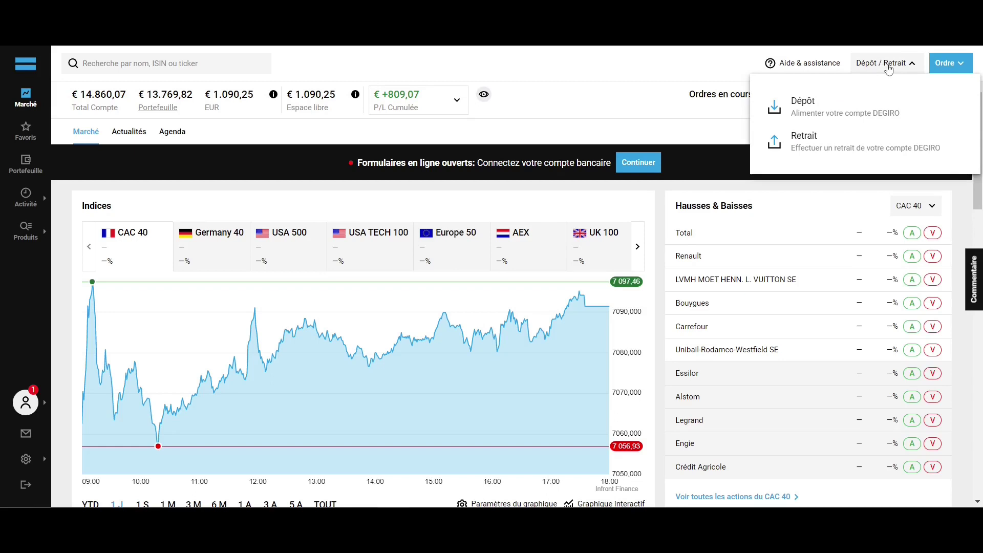
pyautogui.click(888, 65)
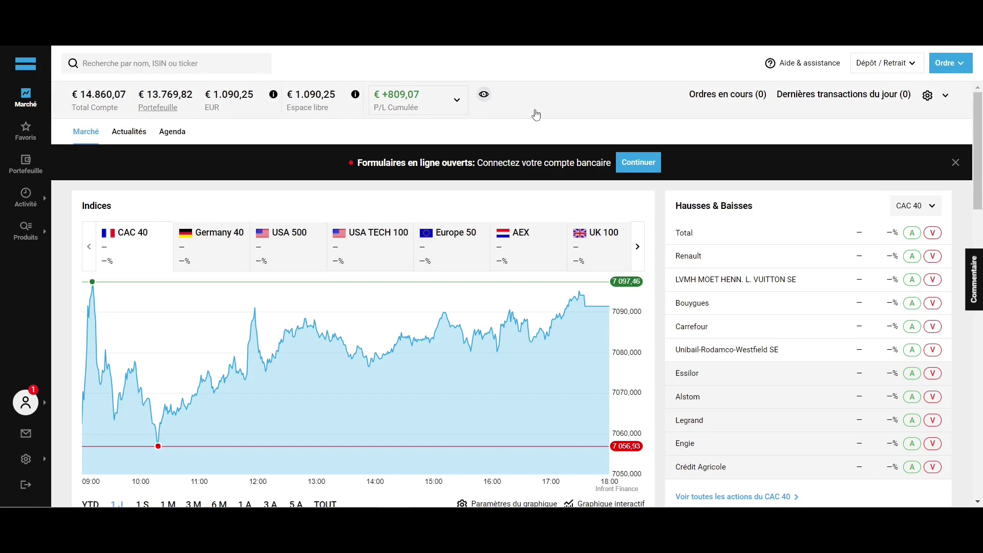
pyautogui.scroll(-5, 656, 212)
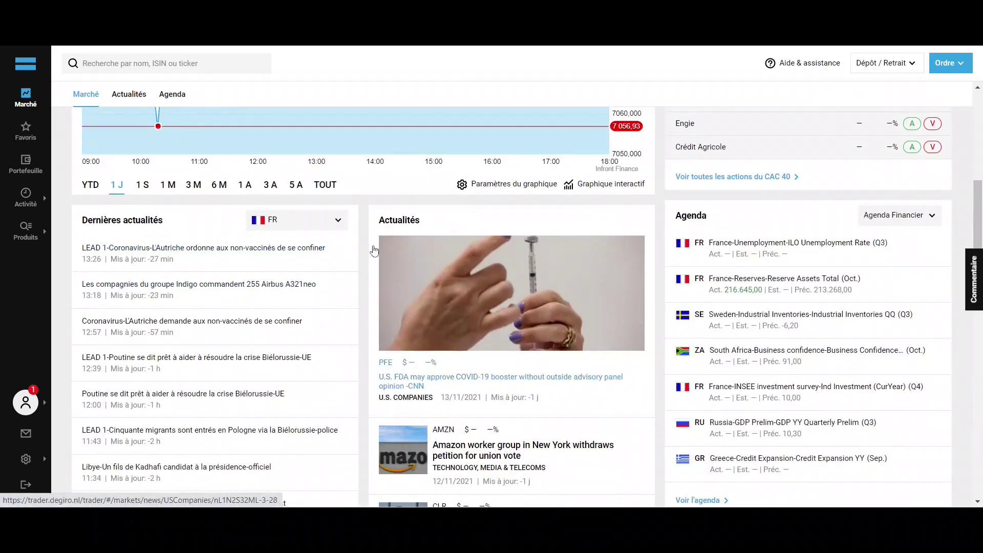
pyautogui.scroll(-4, 374, 248)
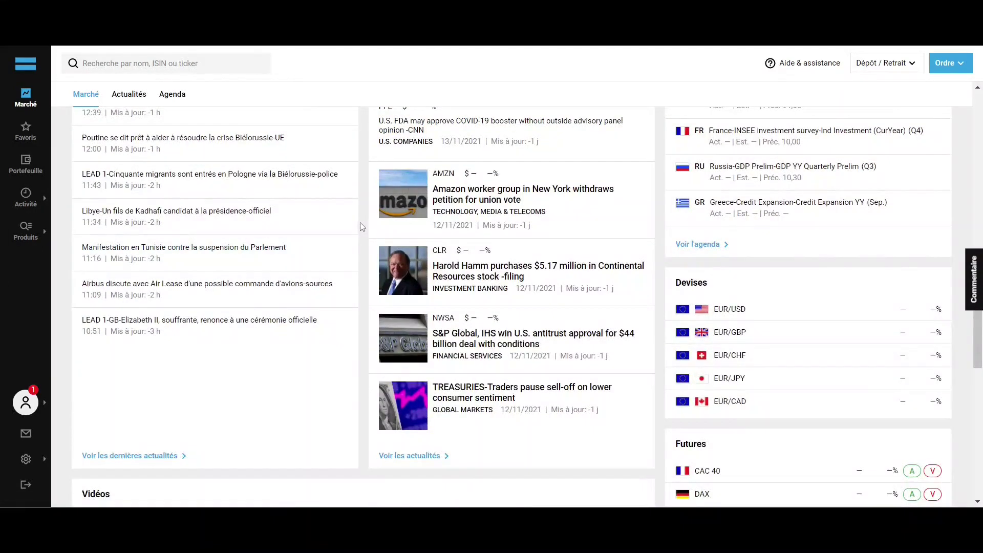
# Open the favourites list and look through the saved stocks
pyautogui.click(25, 131)
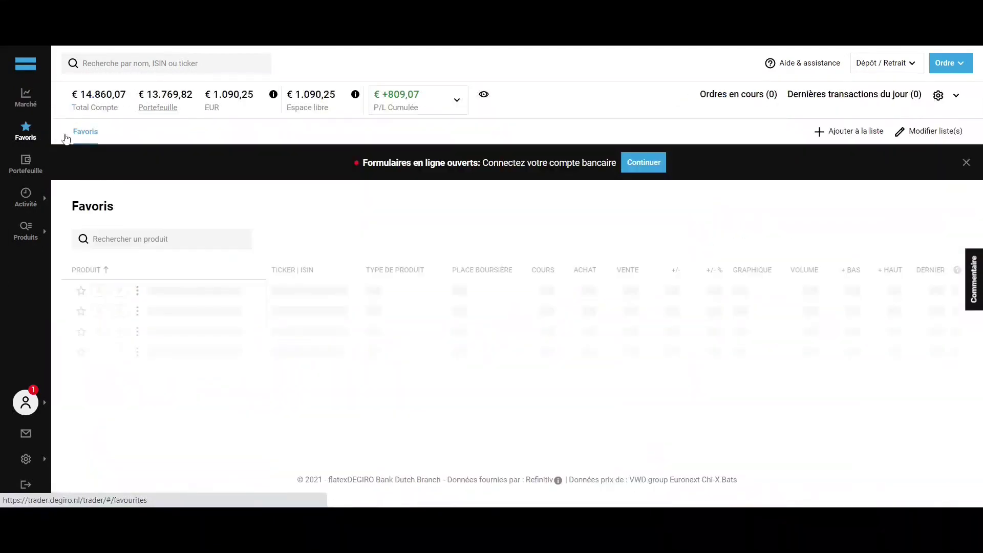
pyautogui.scroll(-3, 284, 200)
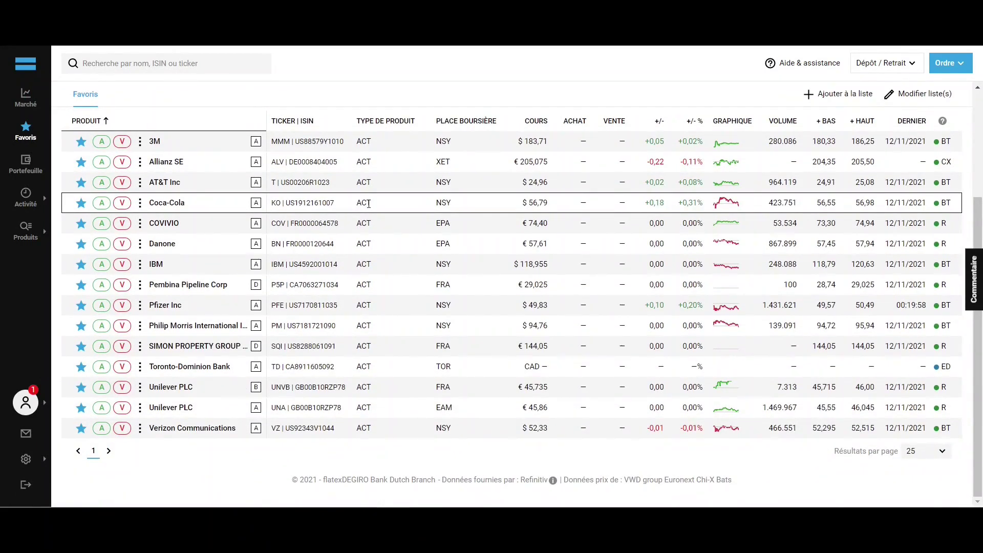
pyautogui.scroll(3, 368, 204)
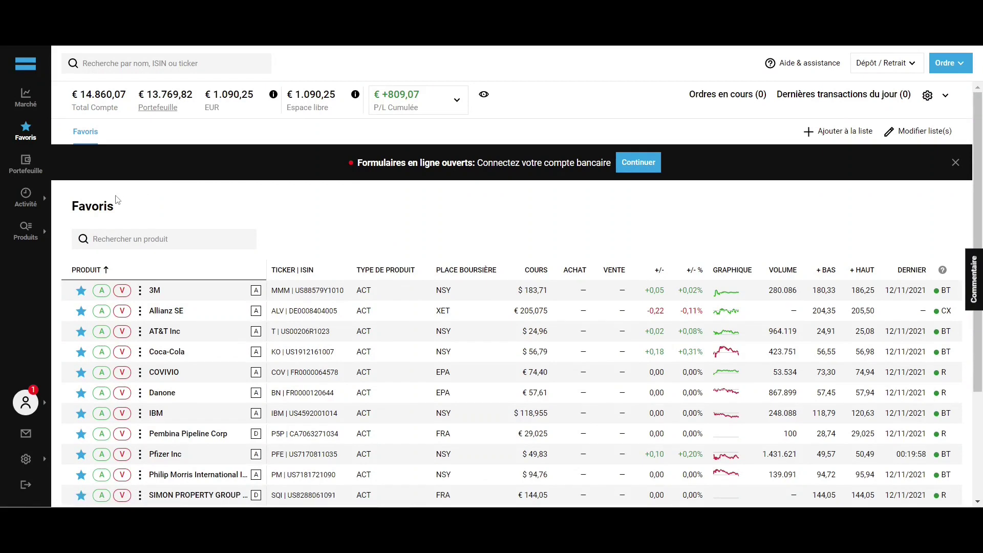
# Browse the product categories and list all French stocks
pyautogui.moveTo(22, 239)
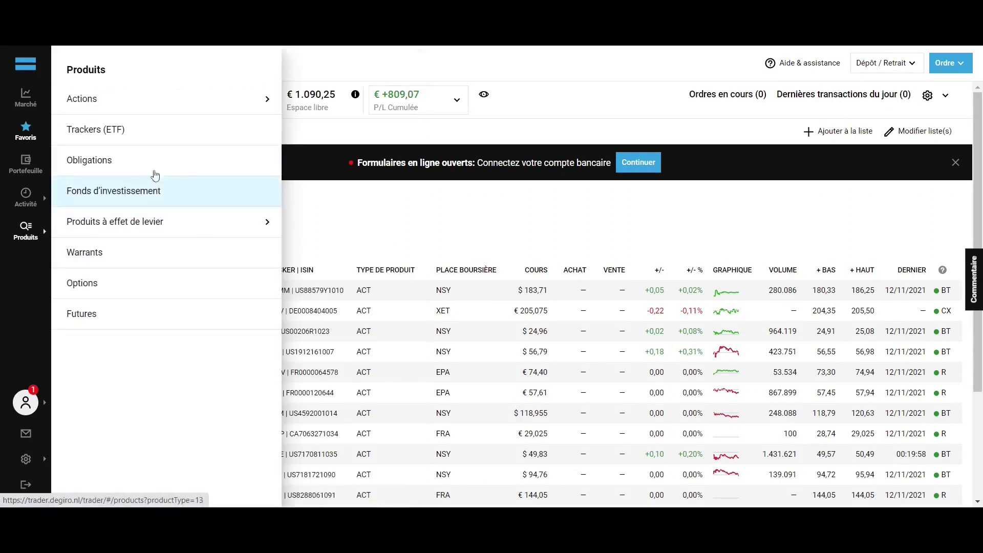
pyautogui.moveTo(177, 100)
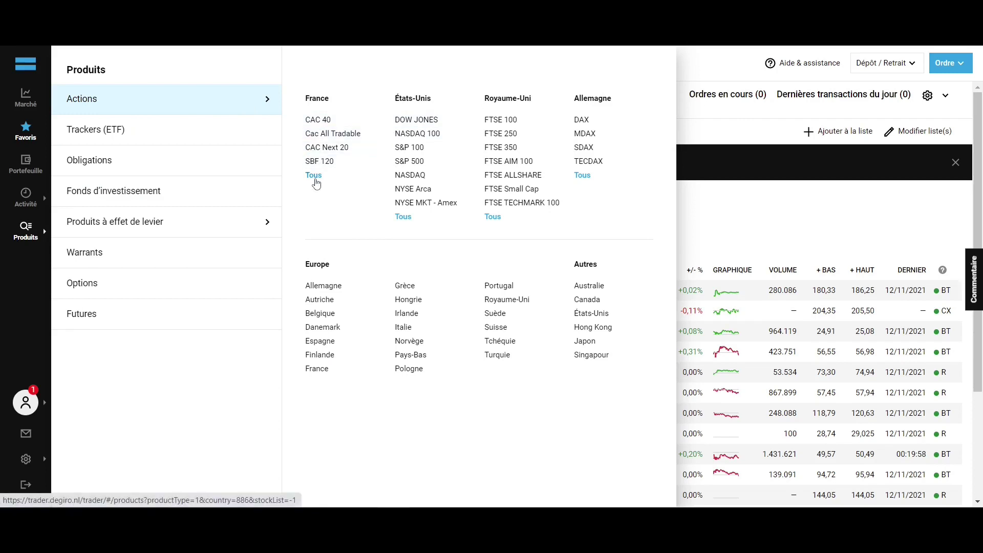
pyautogui.click(313, 176)
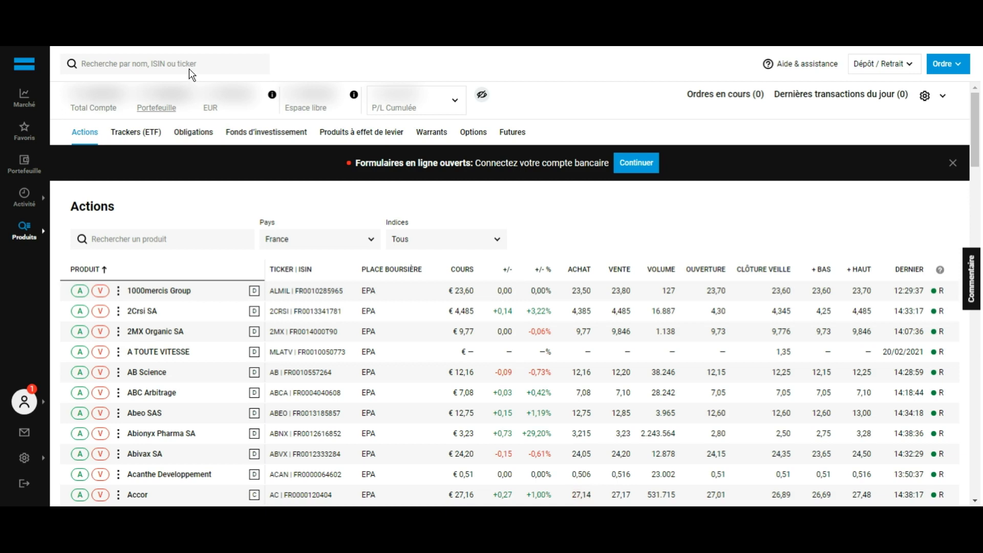
# Search for Fermentalg SA and open its EPA (Euronext Paris) listing
pyautogui.click(189, 70)
pyautogui.write('Fermentalg SA')
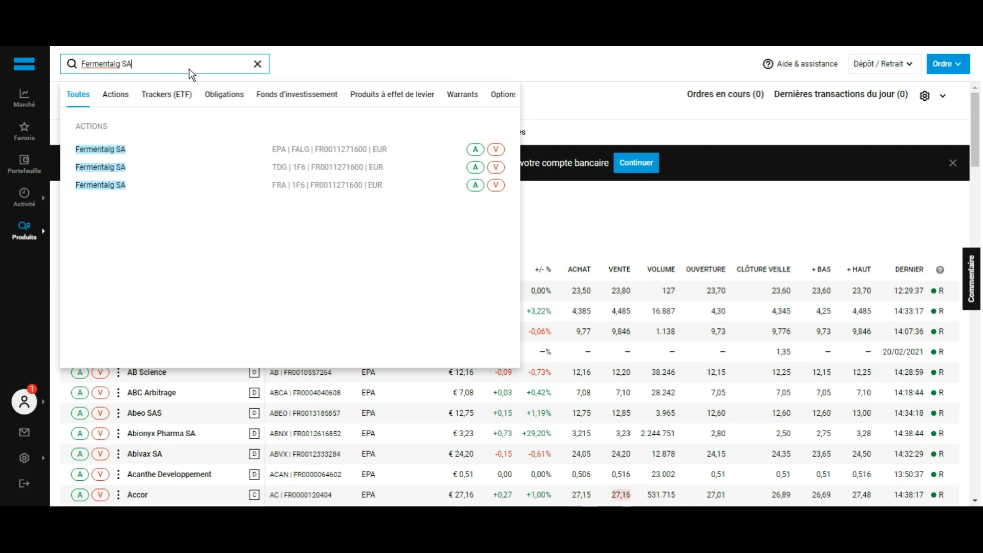
pyautogui.click(177, 156)
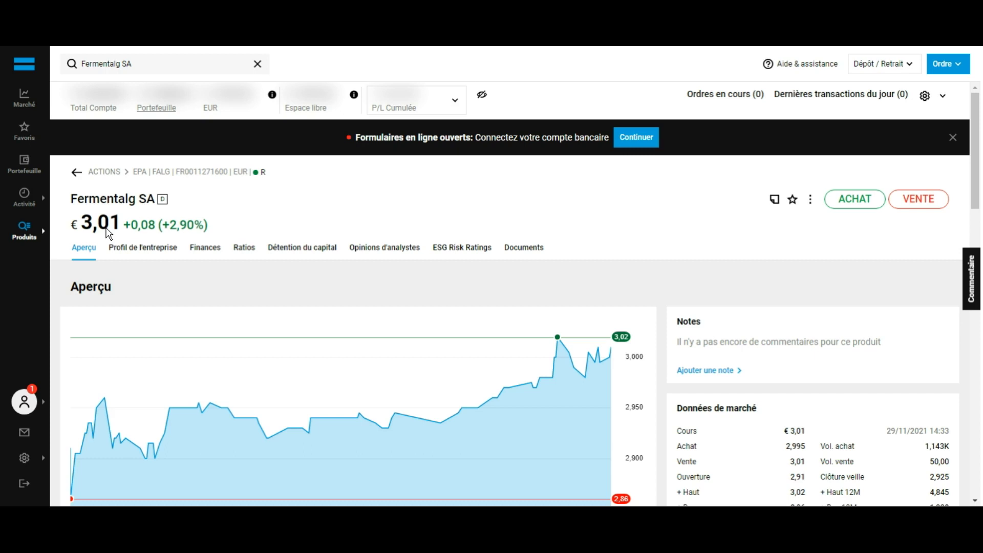
# Examine Fermentalg SA's price chart, news, order book and financial results, and return to its overview
pyautogui.scroll(-1, 108, 233)
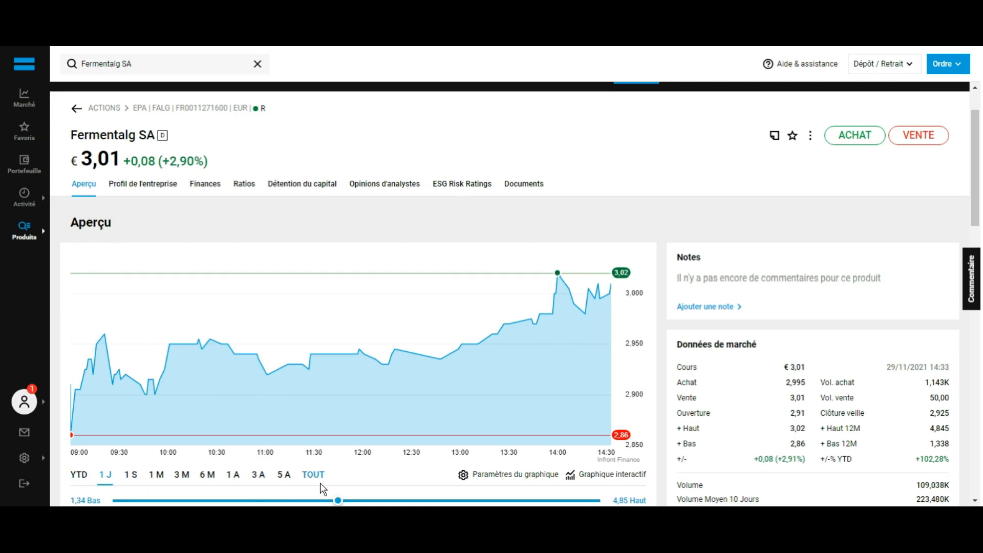
pyautogui.scroll(-7, 321, 484)
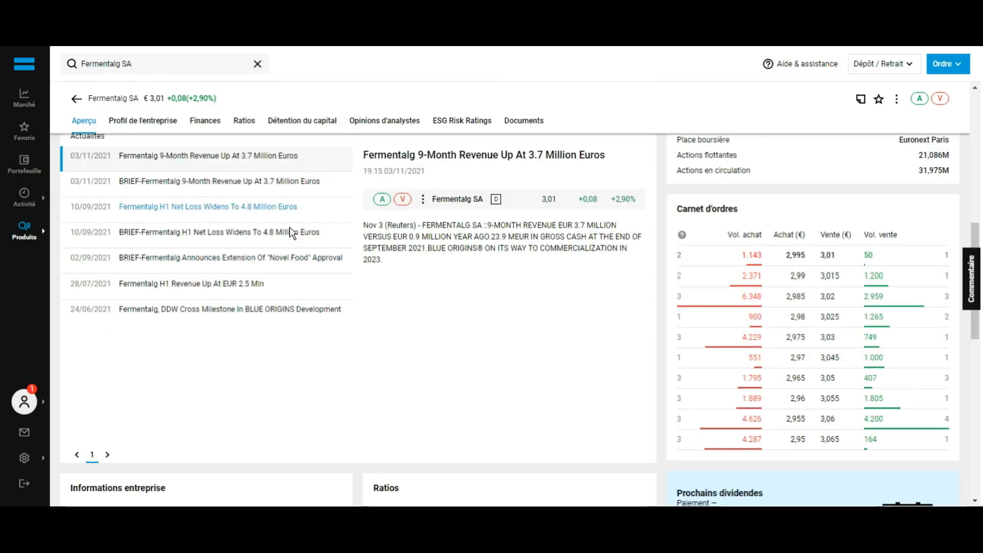
pyautogui.scroll(4, 290, 227)
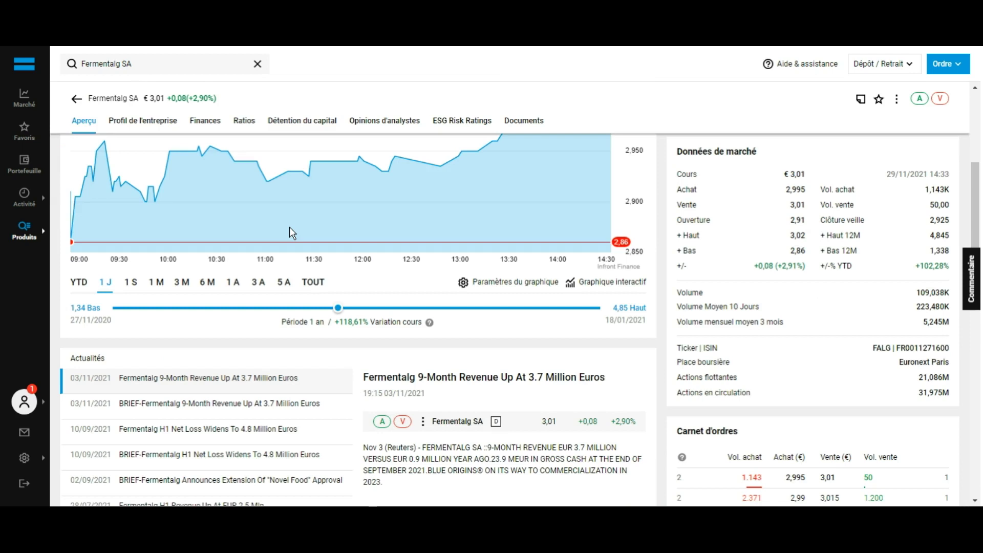
pyautogui.click(209, 123)
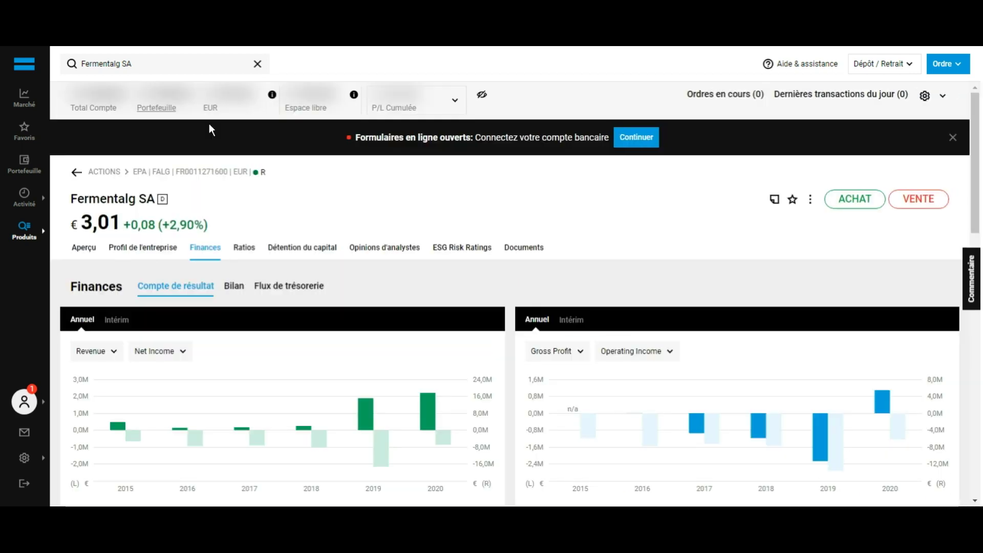
pyautogui.click(88, 250)
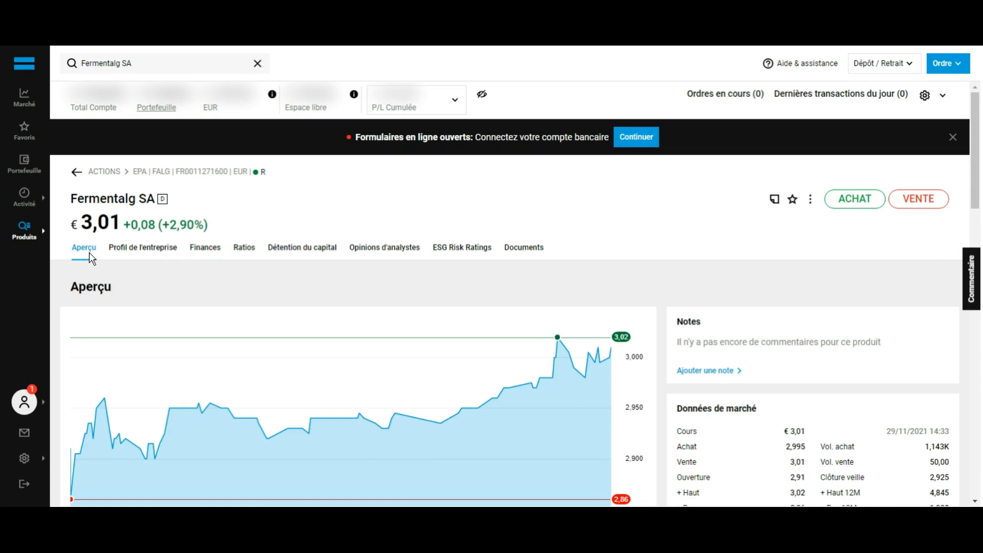
# Fill in an at-market (Au marché) buy order for 1 Fermentalg SA share and close the order form without submitting it
pyautogui.click(865, 207)
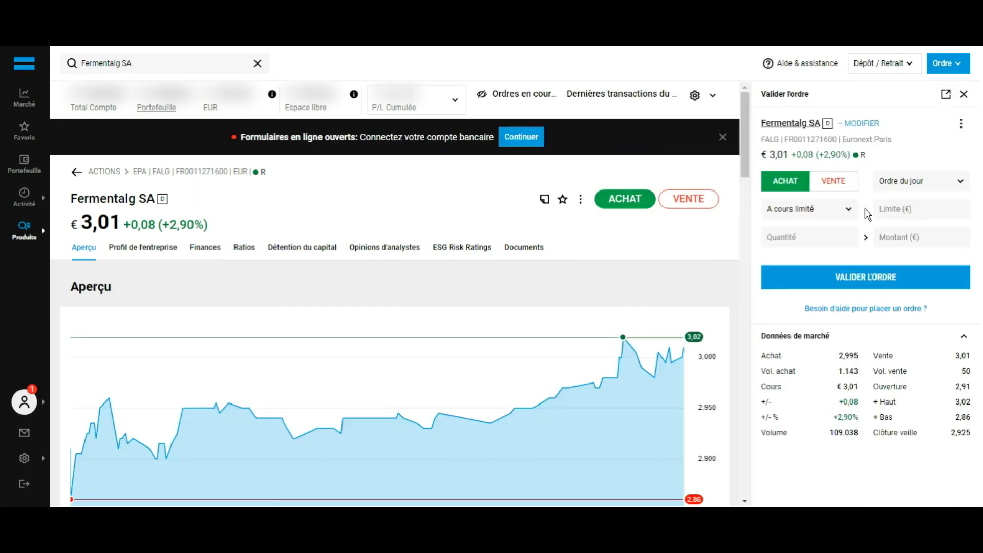
pyautogui.click(820, 217)
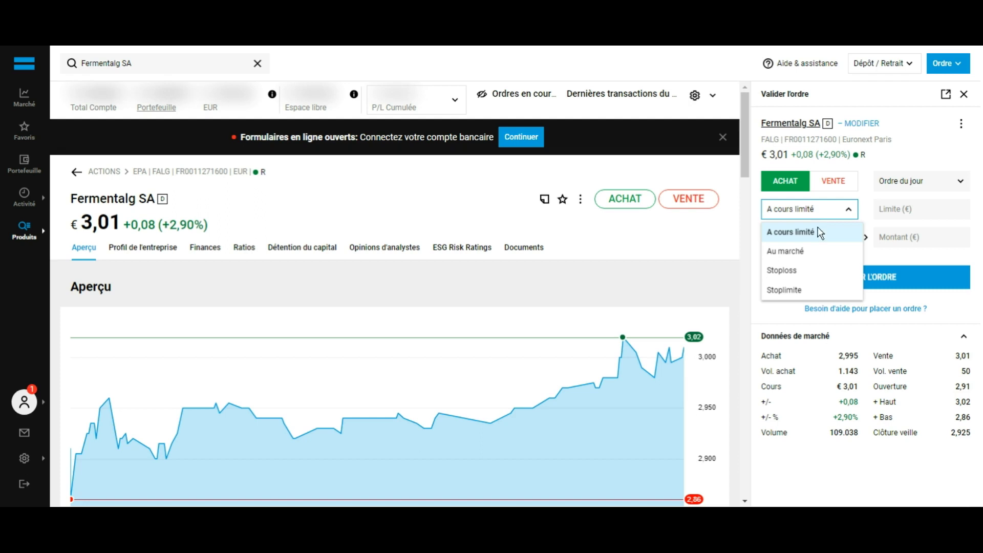
pyautogui.click(821, 259)
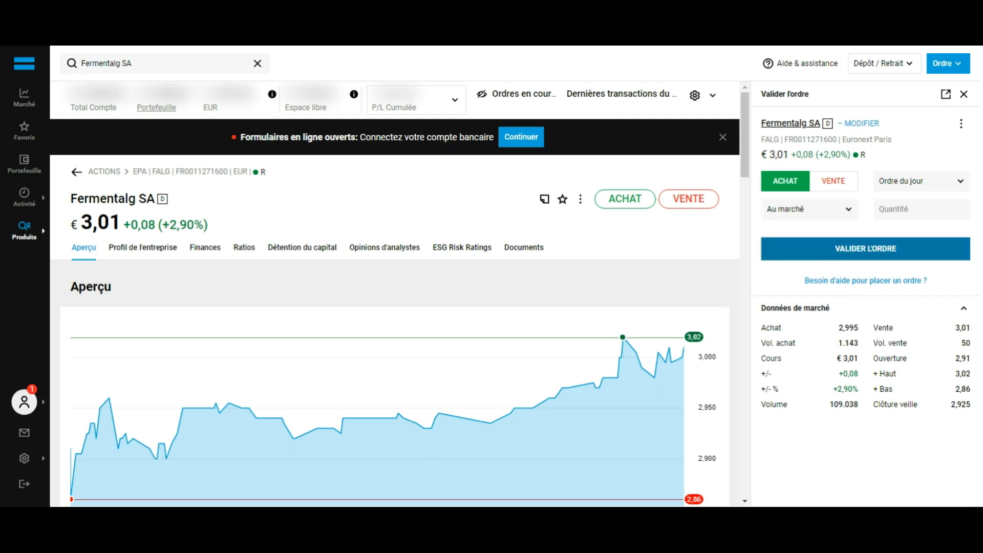
pyautogui.click(929, 215)
pyautogui.write('1')
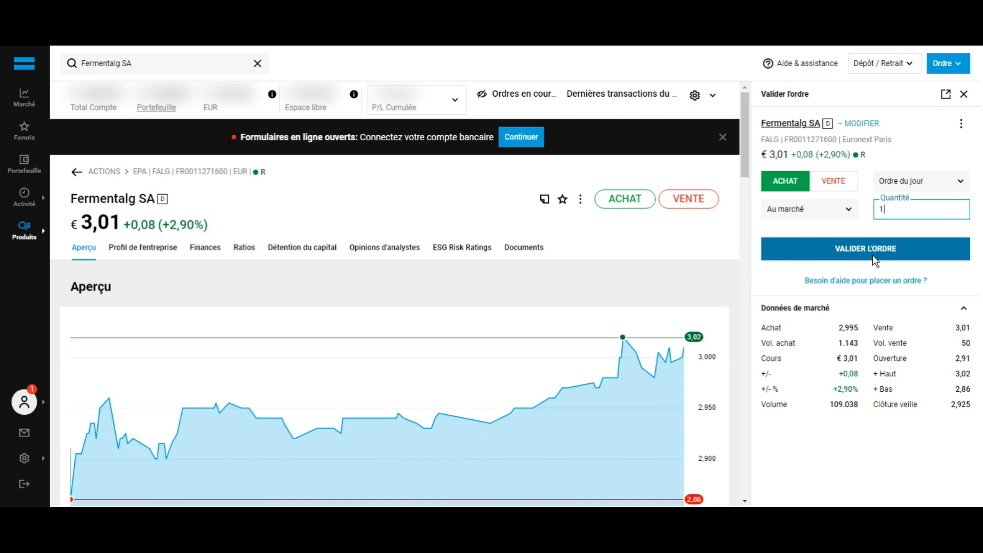
pyautogui.click(972, 102)
pyautogui.click(965, 96)
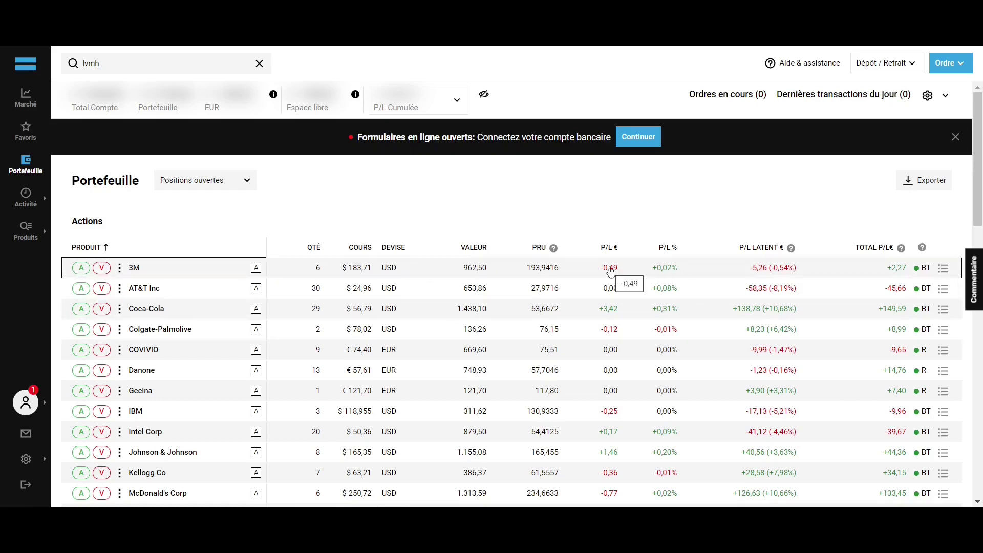
# Review the portfolio's open positions, FM compensation and upcoming dividends
pyautogui.scroll(-8, 666, 254)
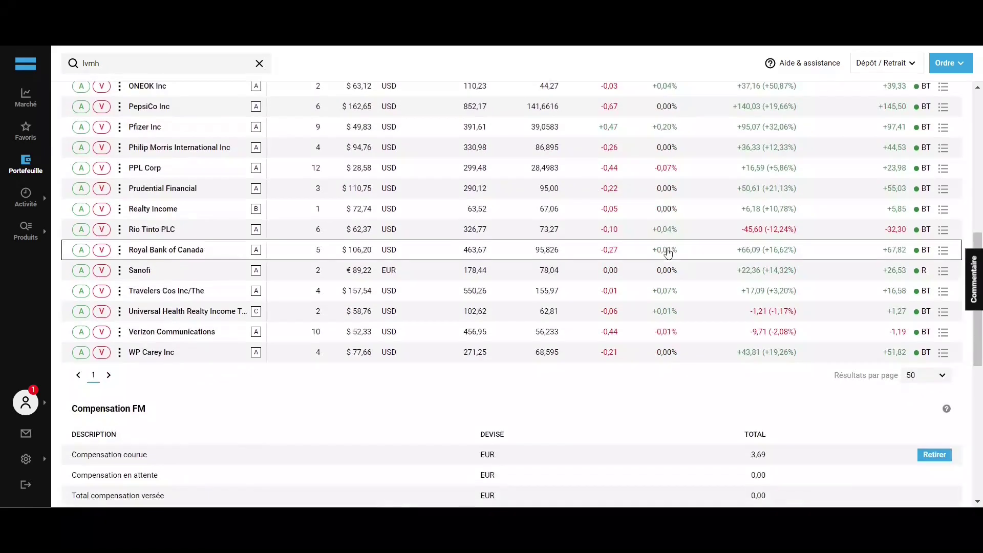
pyautogui.scroll(-8, 668, 252)
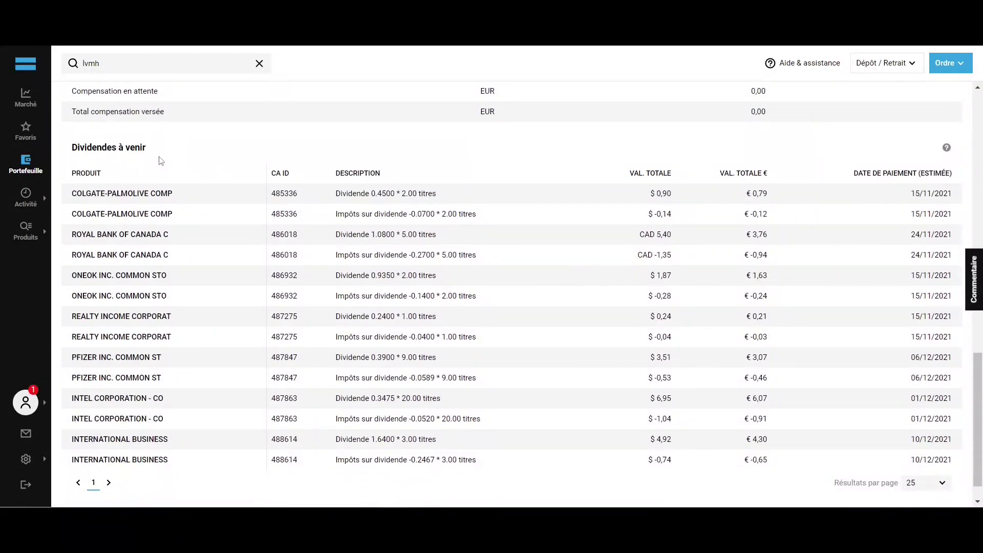
pyautogui.press('Home')
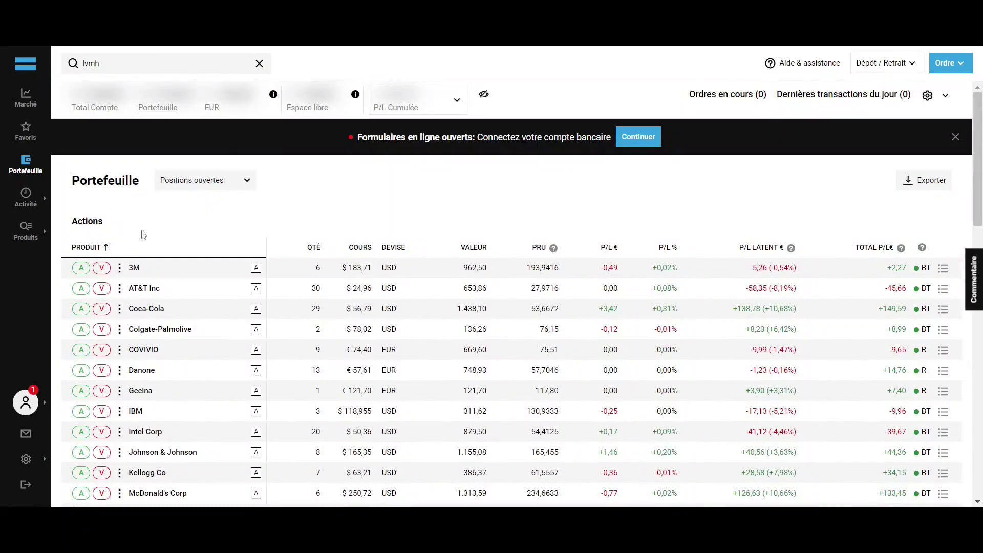
# Fill in an at-market (Au marché) sell order for 1 share of 3M from the portfolio
pyautogui.click(102, 267)
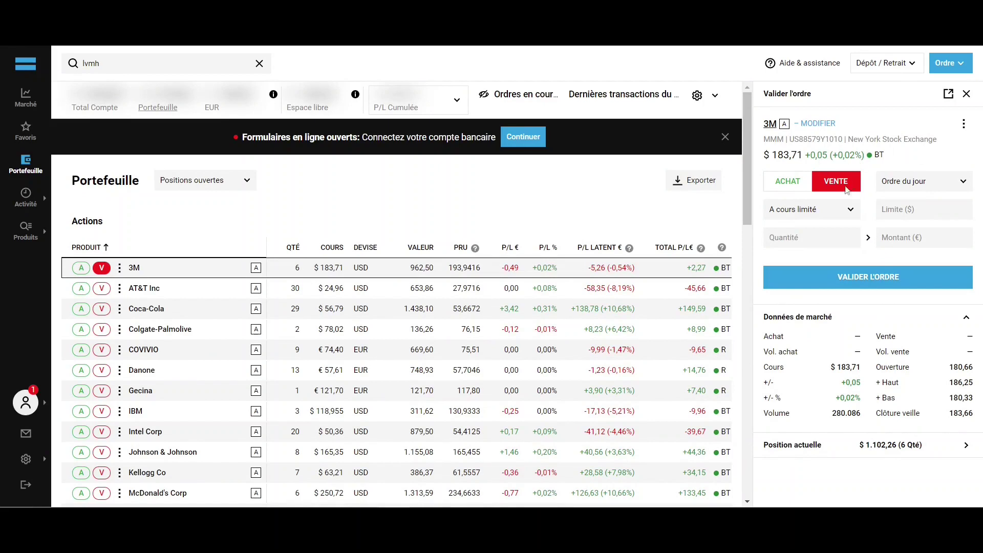
pyautogui.click(838, 214)
pyautogui.click(822, 251)
pyautogui.click(826, 254)
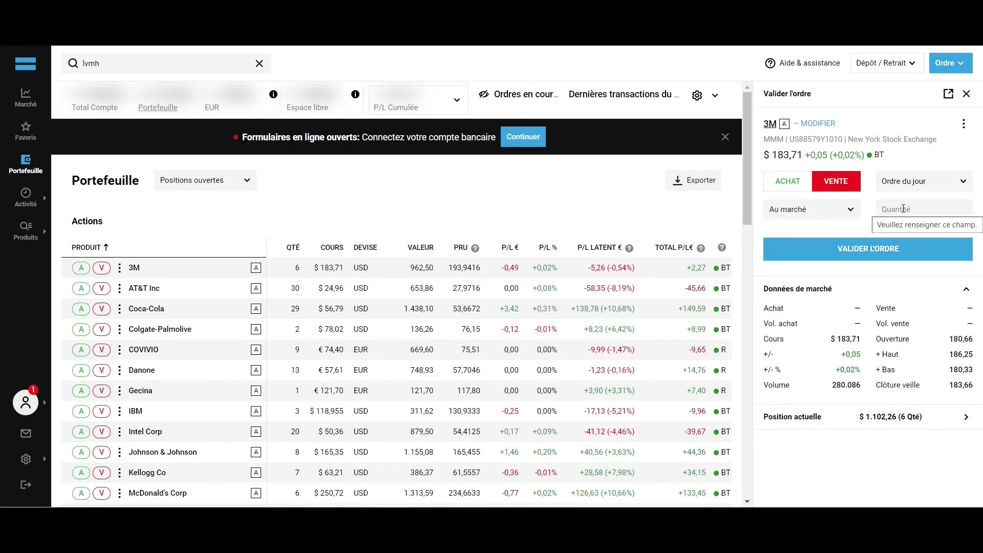
pyautogui.click(903, 209)
pyautogui.write('1')
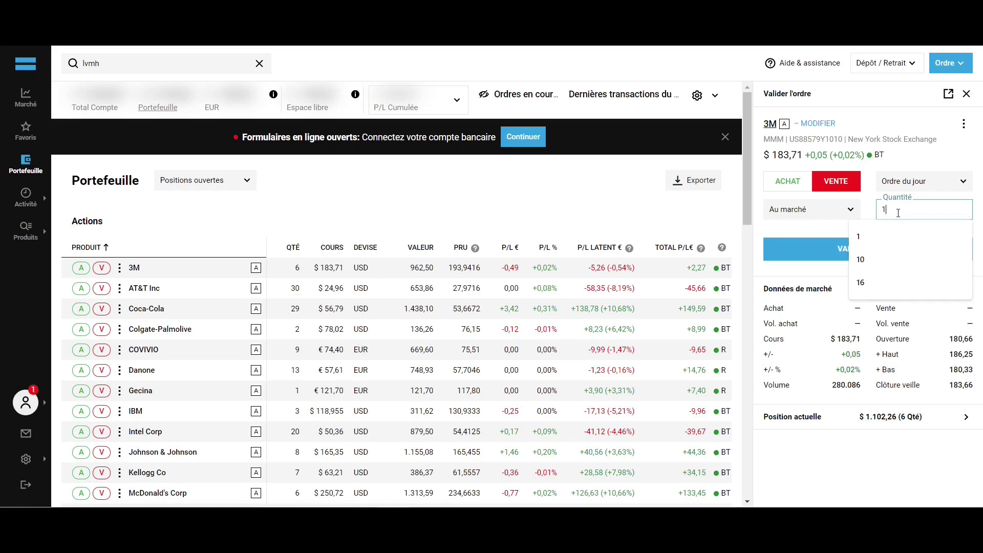
pyautogui.click(869, 207)
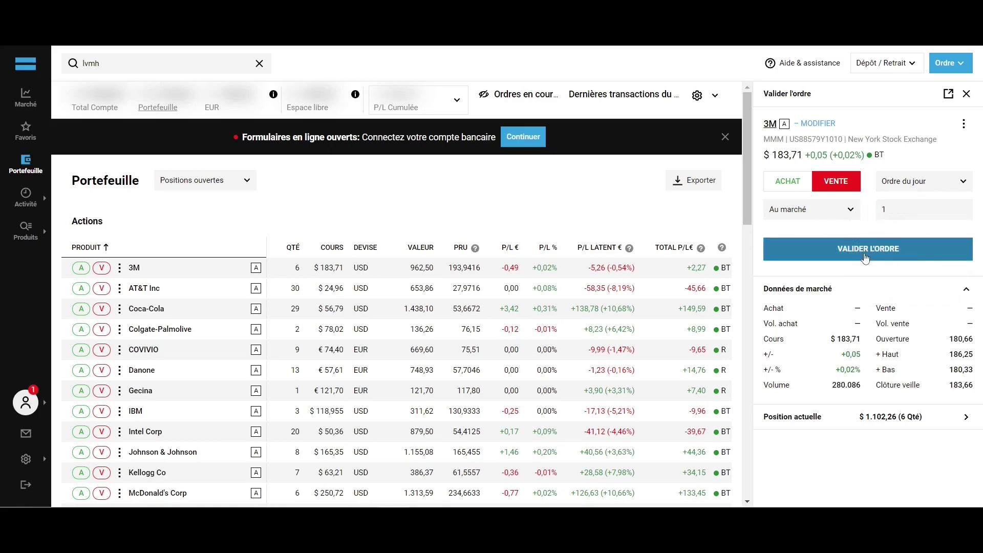